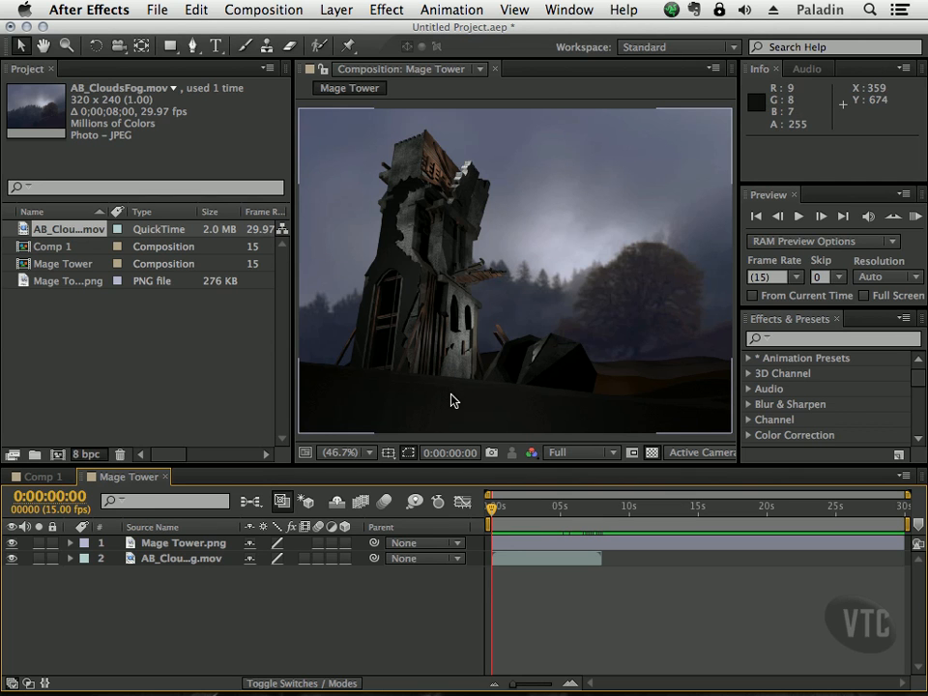
Add a shape layer to the Mage Tower composition and draw a rectangle about 338 by 268 px in the sky beside the tower
mouse_move(493, 511)
mouse_down()
mouse_move(586, 510)
mouse_move(491, 503)
mouse_up()
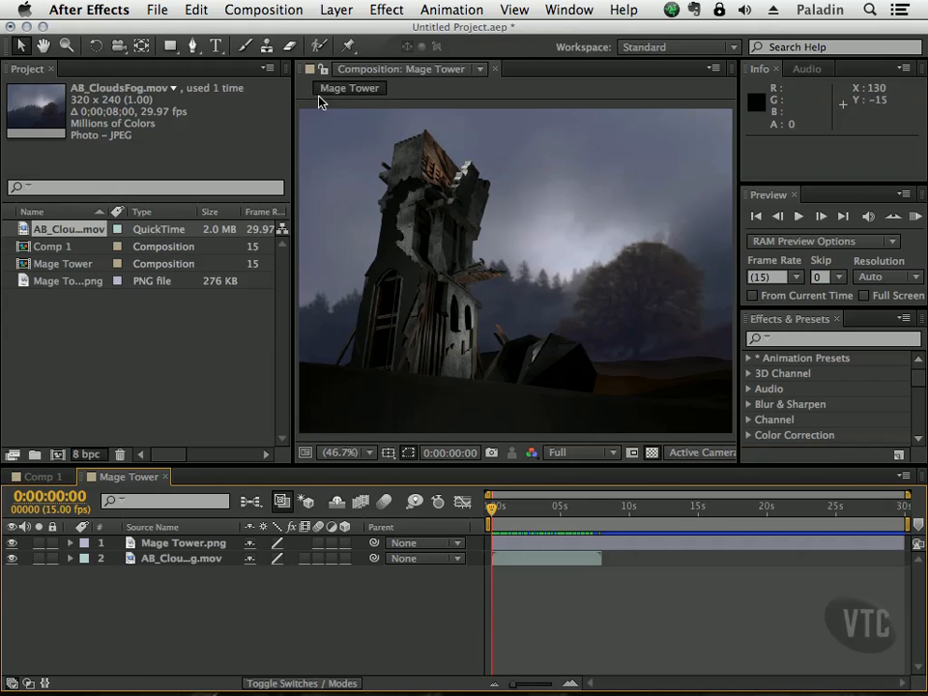
click(348, 46)
click(337, 11)
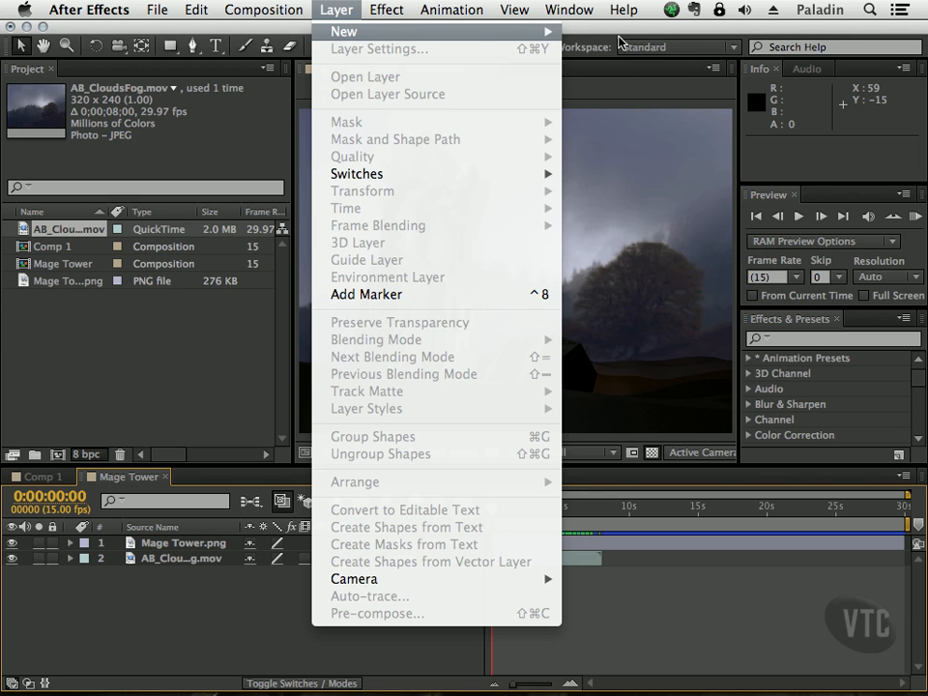
mouse_move(542, 31)
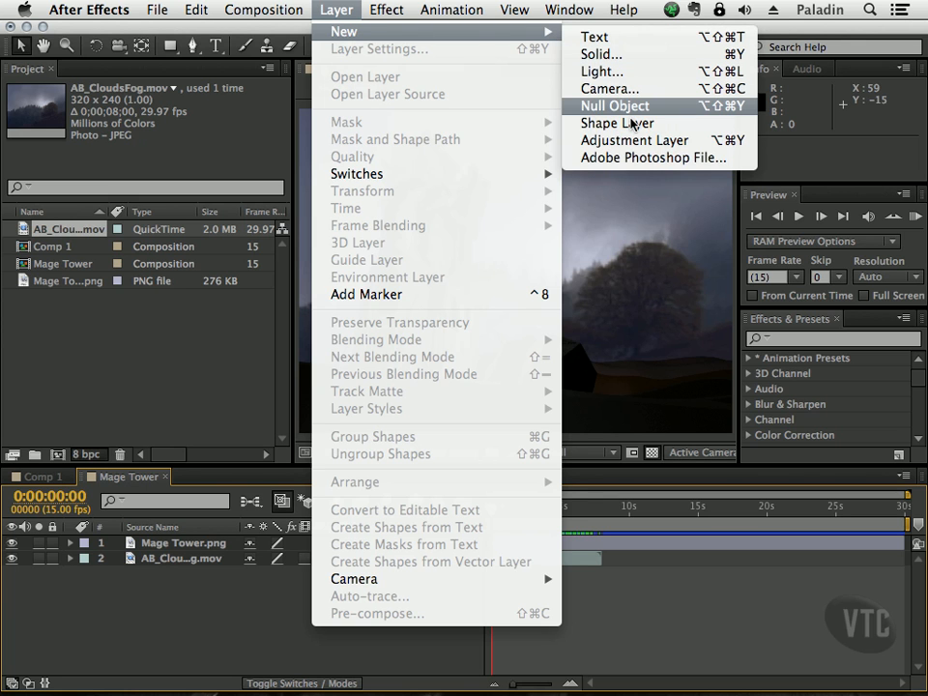
click(650, 125)
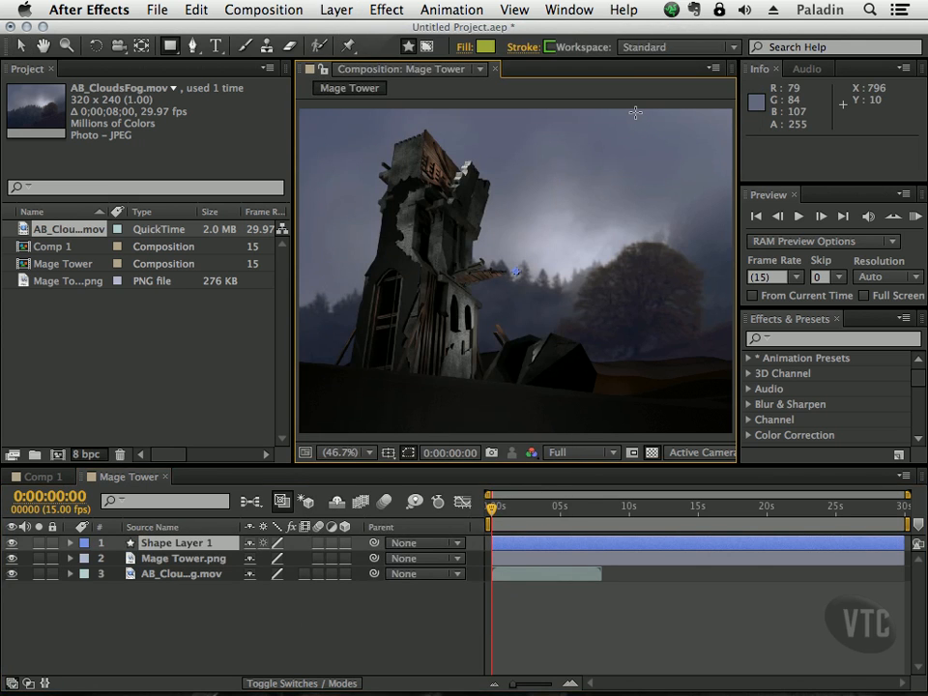
drag(513, 206, 657, 319)
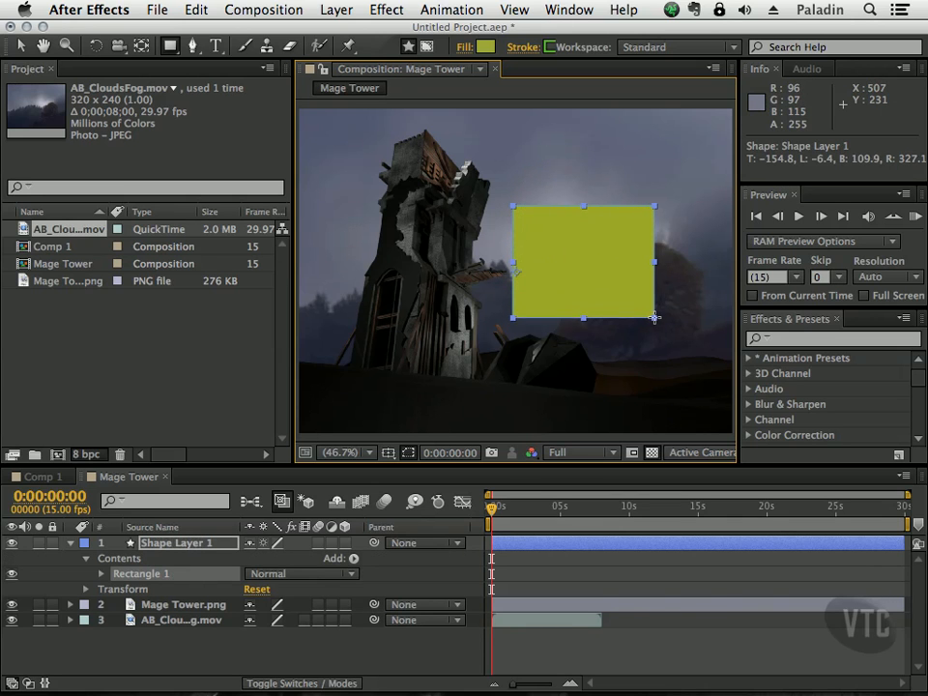
Draw a near-circular ellipse on Shape Layer 1 over the tower, beside the rectangle
click(172, 48)
drag(173, 47, 204, 88)
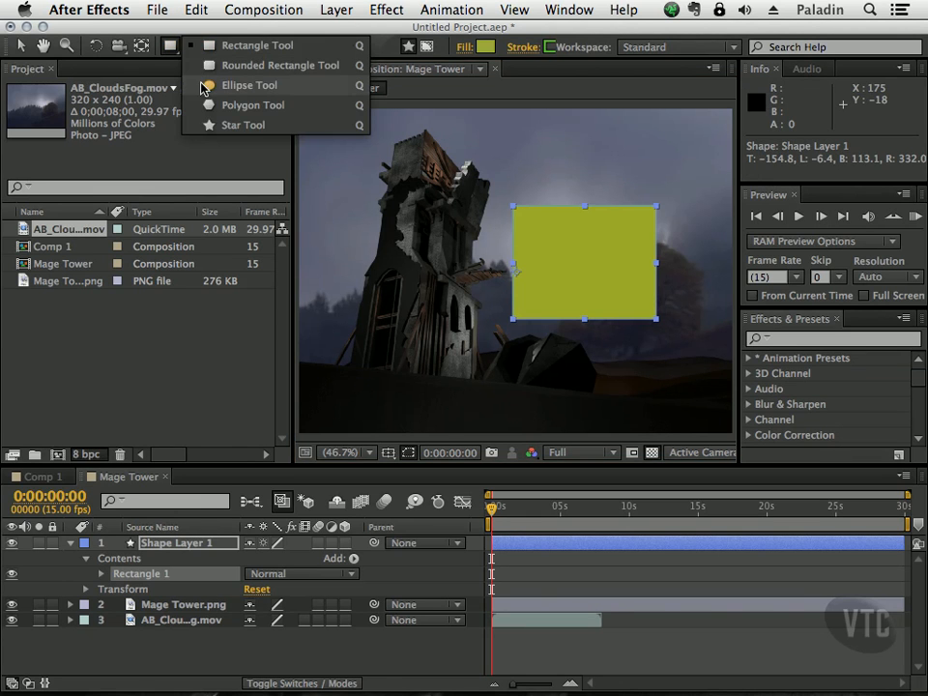
click(235, 92)
drag(412, 205, 521, 317)
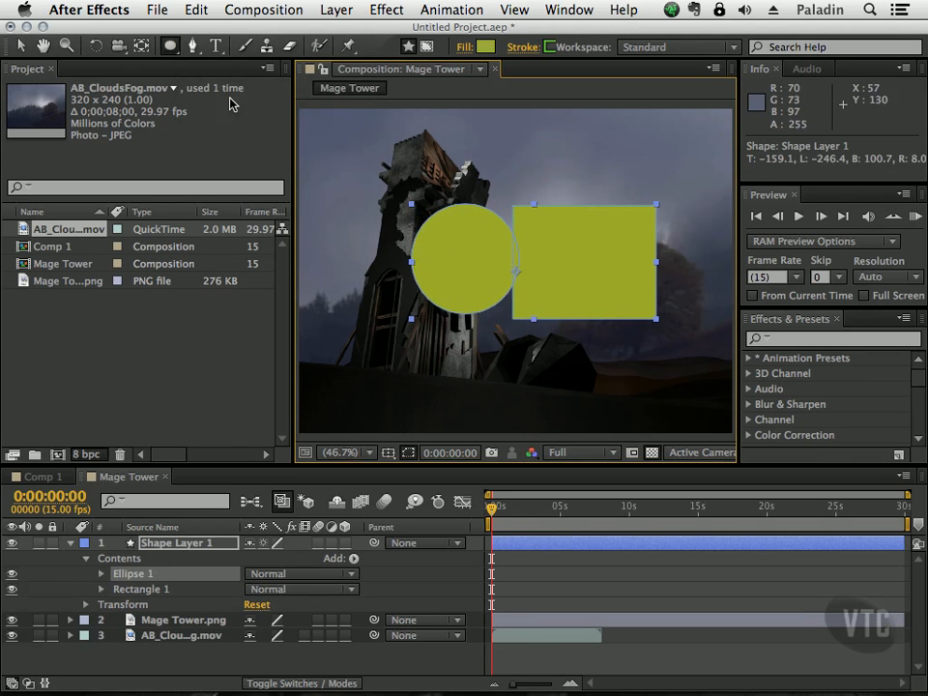
Delete the rectangle from the shape layer and move the circle to about 649, 330, between the tower and the tree
key(v)
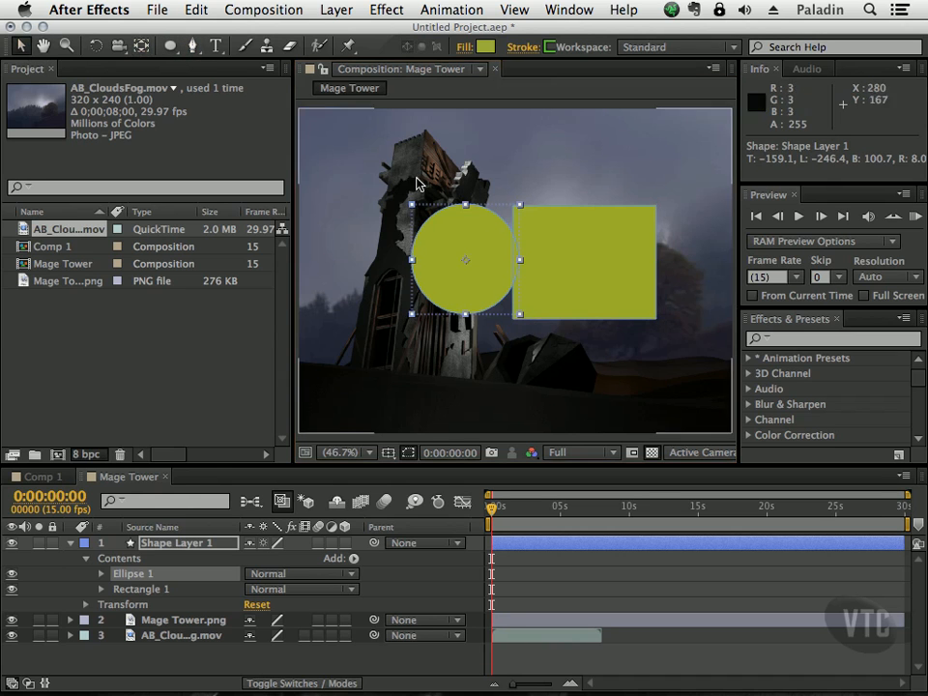
double_click(553, 250)
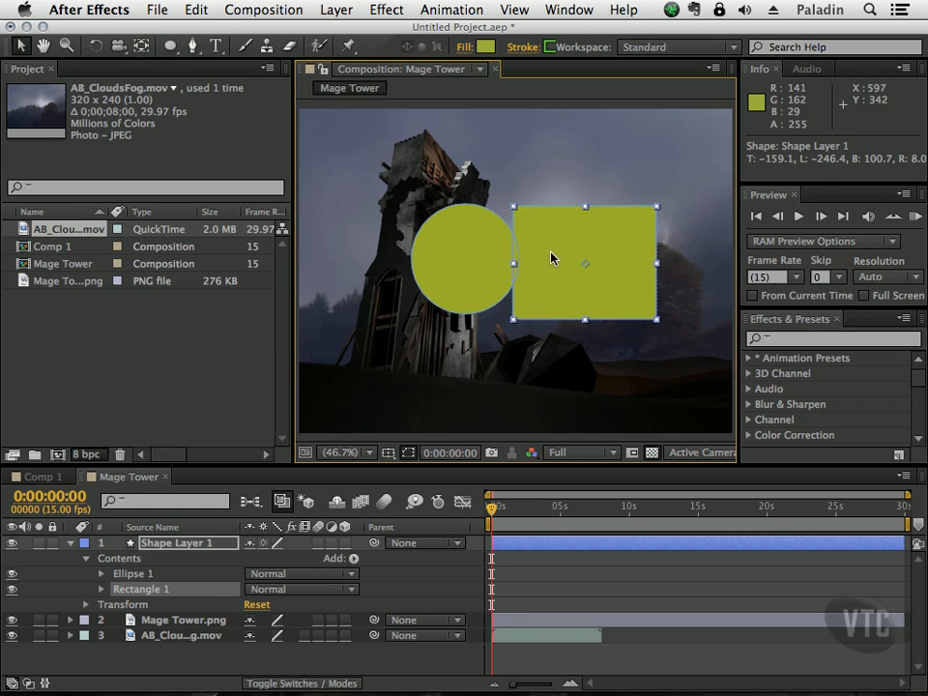
key(Delete)
drag(476, 281, 539, 257)
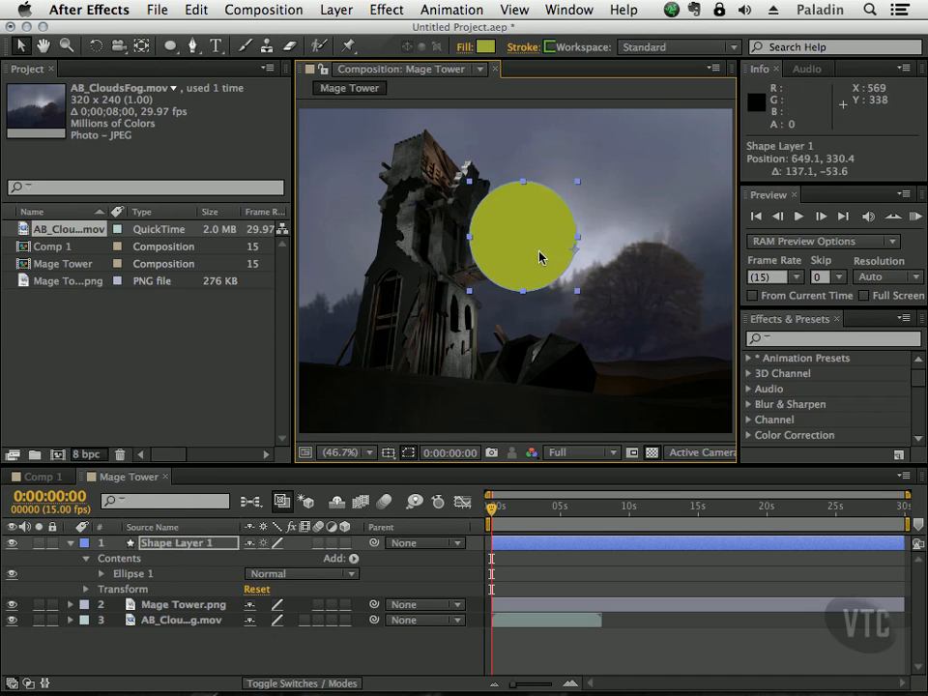
drag(578, 296, 568, 278)
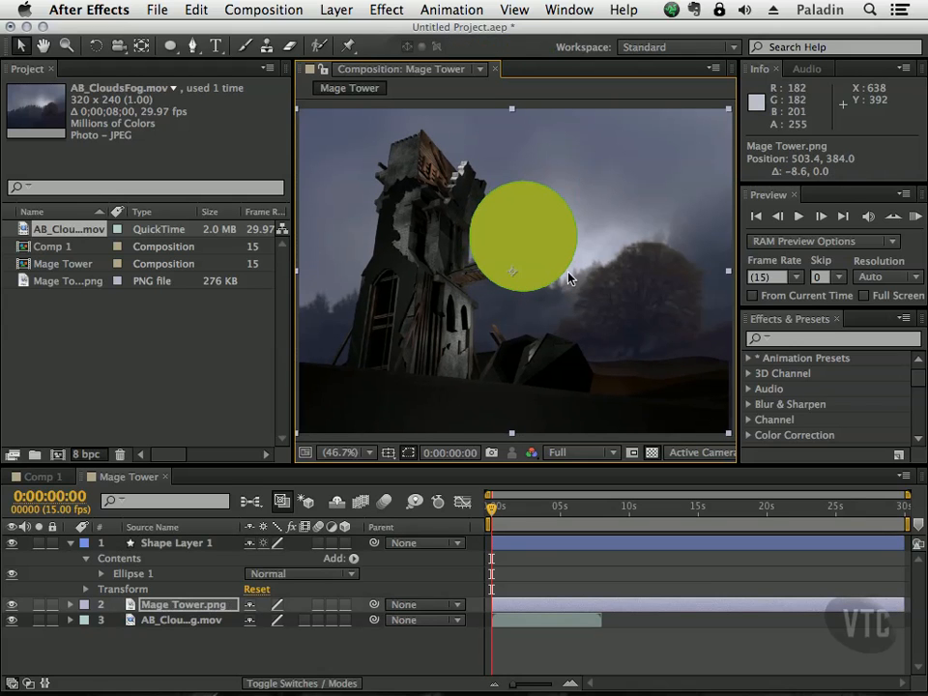
key(super+z)
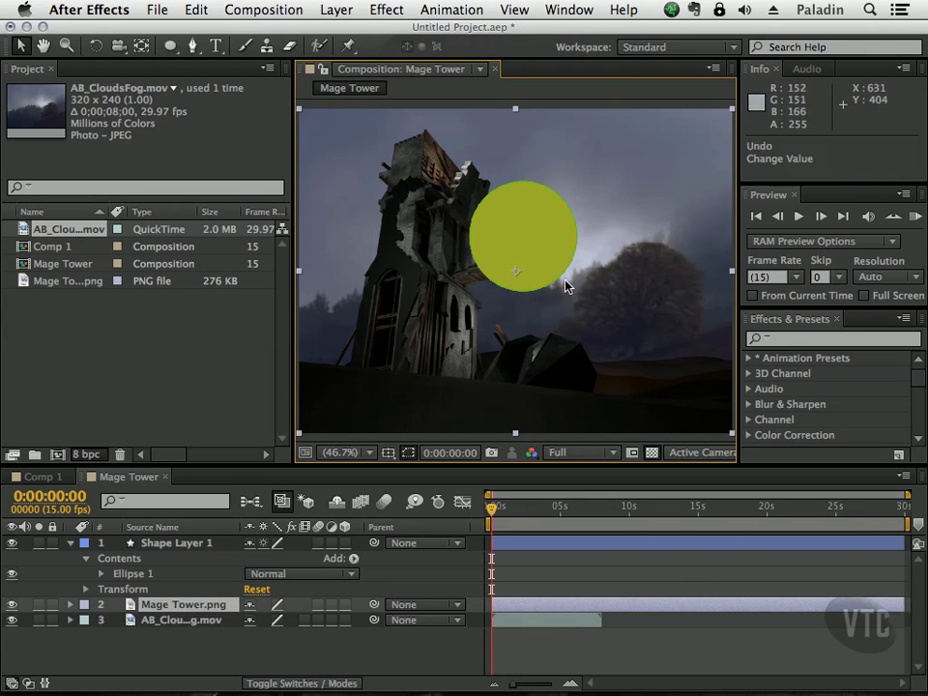
Apply the Stylize Glow effect to Shape Layer 1 and set its Glow Radius to 88
click(136, 561)
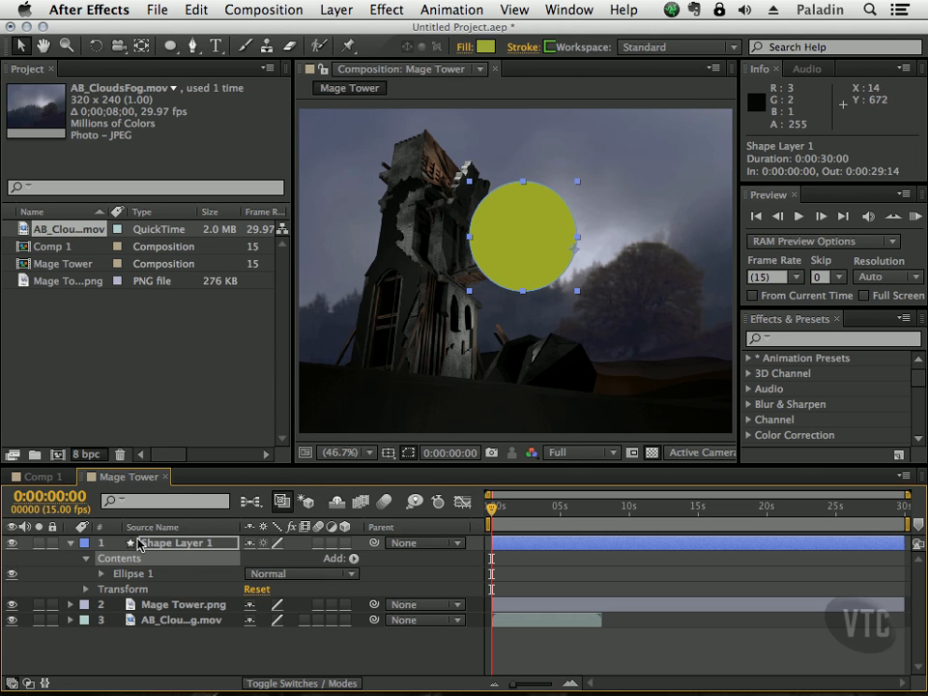
right_click(164, 547)
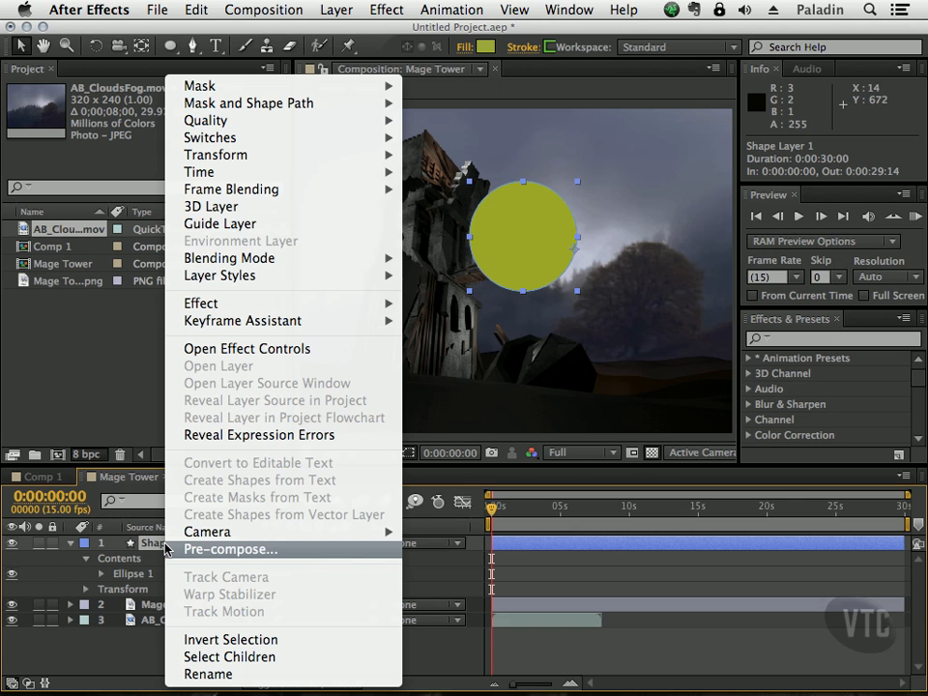
mouse_move(259, 310)
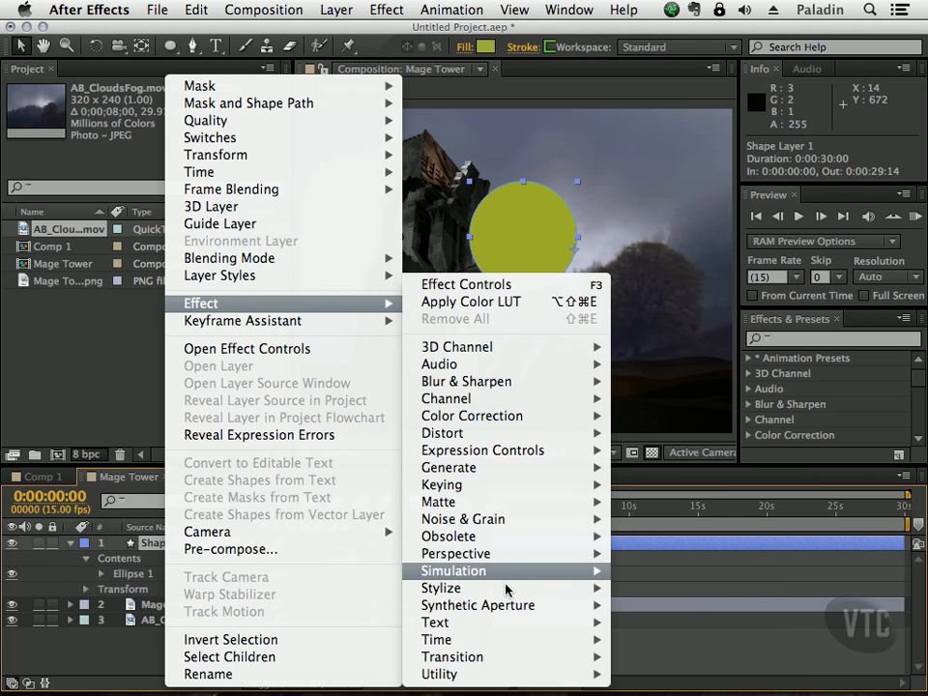
mouse_move(507, 587)
click(690, 536)
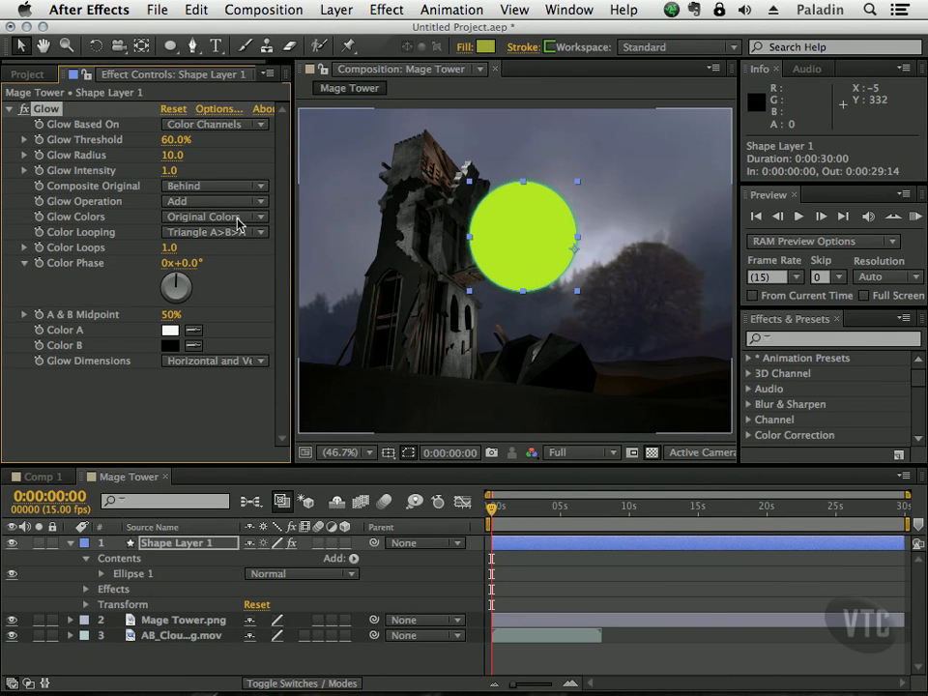
drag(175, 163, 246, 145)
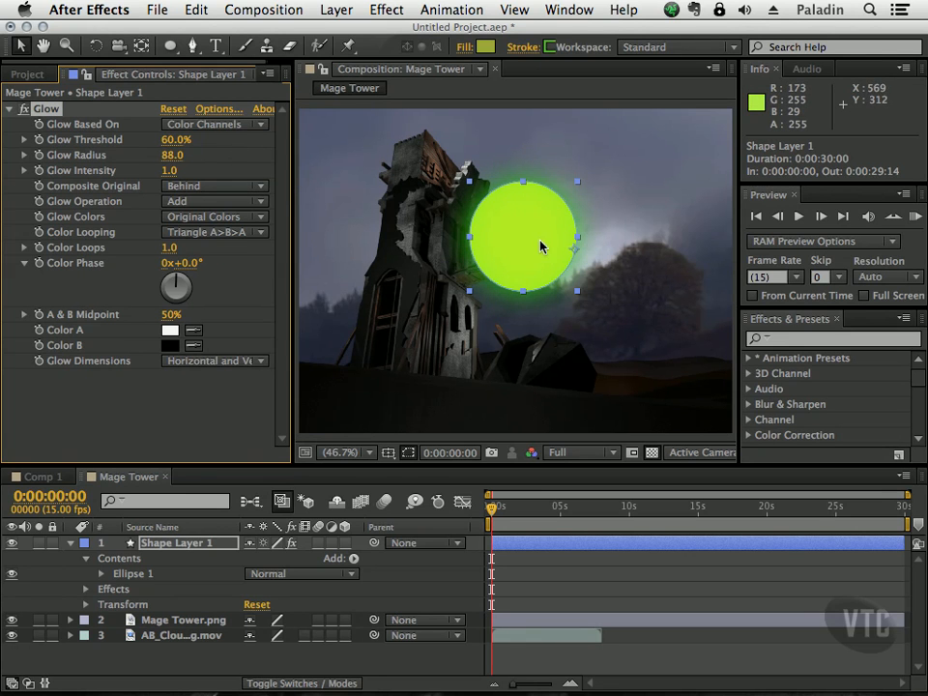
Change the circle's fill color to a light gray
click(488, 51)
drag(264, 259, 119, 224)
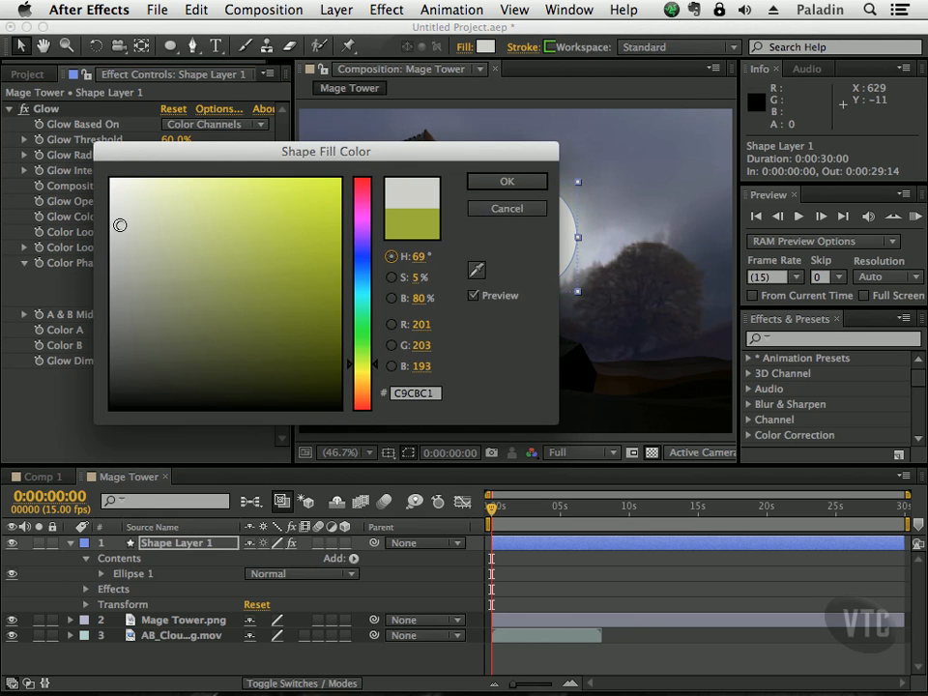
drag(280, 153, 259, 336)
mouse_move(109, 409)
mouse_down()
mouse_move(106, 444)
mouse_move(103, 425)
mouse_up()
click(477, 359)
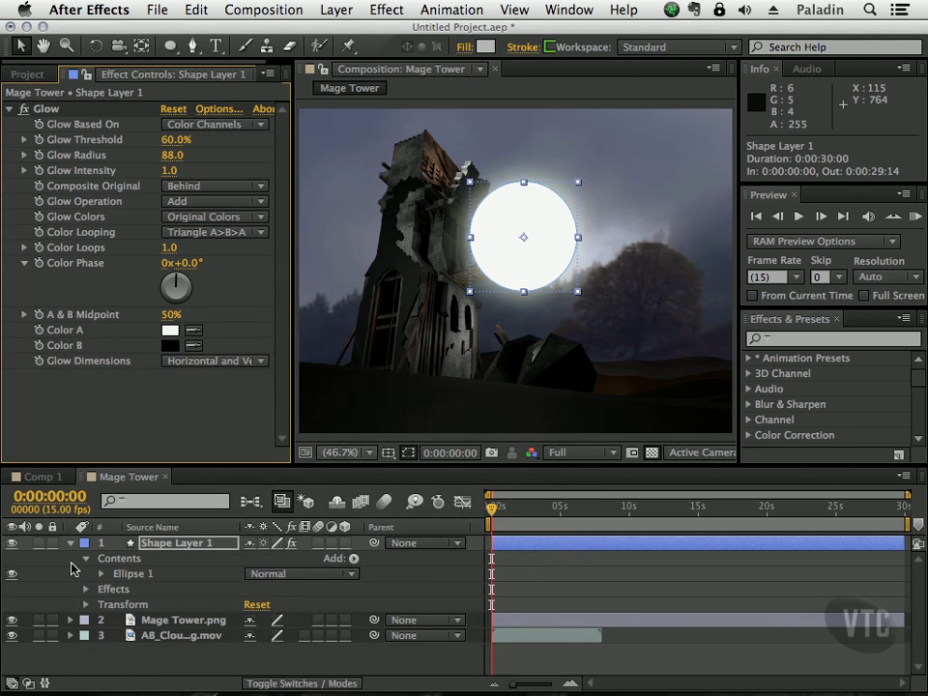
Place Shape Layer 1 beneath Mage Tower.png in the layer stack and move the circle to about 613, 243, behind the tower's upper edge
click(171, 548)
mouse_move(174, 549)
mouse_down()
mouse_move(170, 569)
mouse_move(180, 568)
mouse_up()
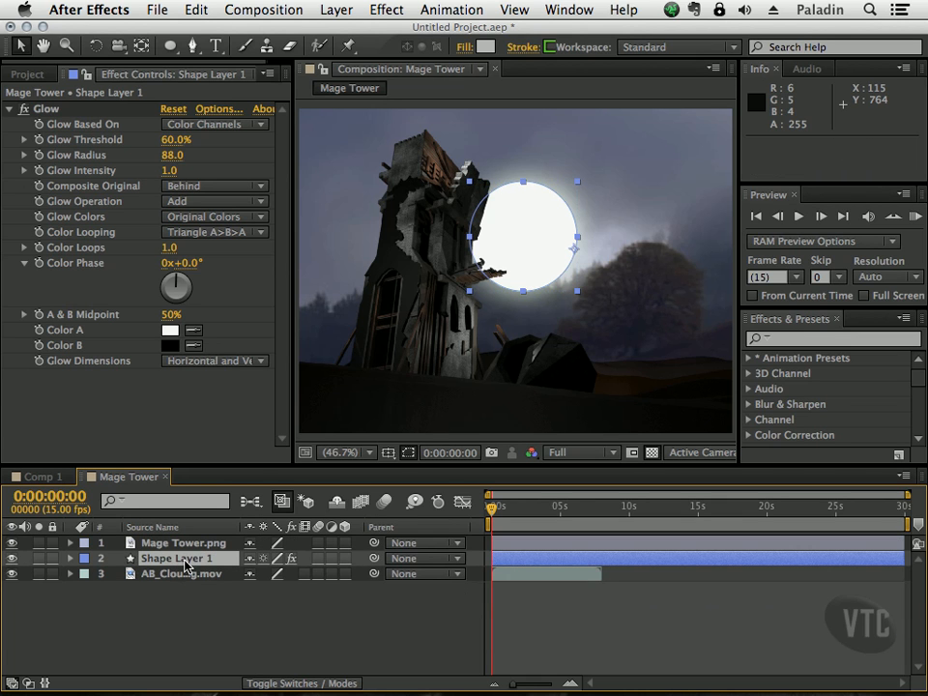
drag(518, 241, 518, 209)
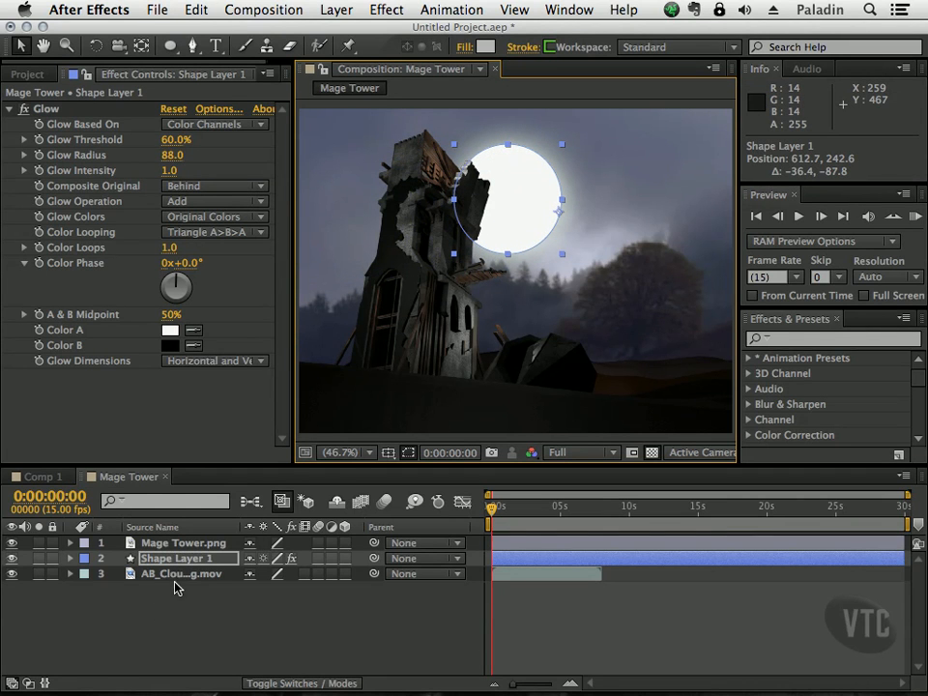
click(213, 603)
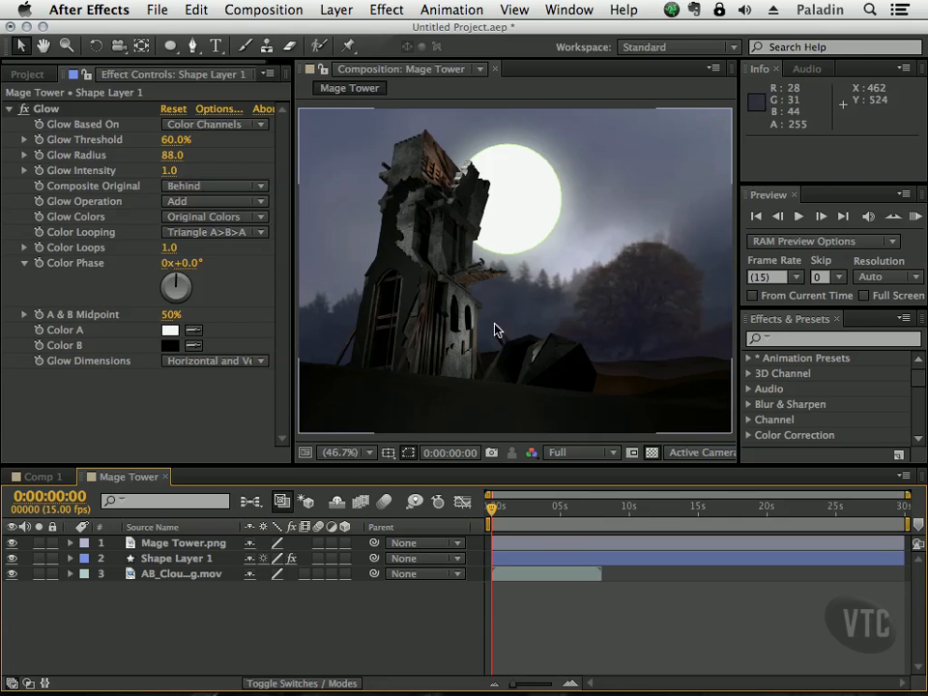
click(479, 209)
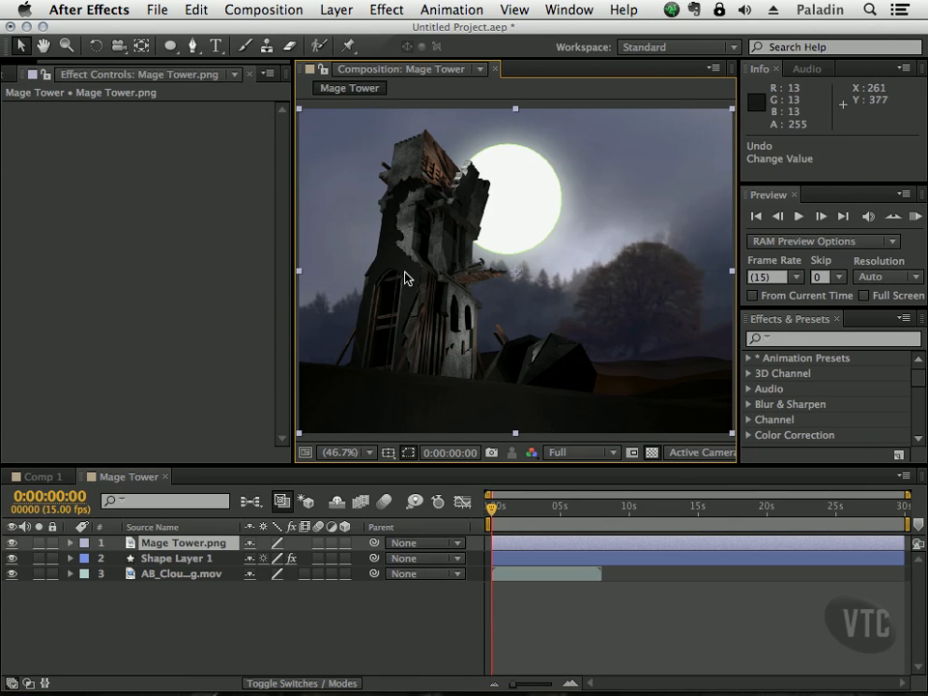
Rename Shape Layer 1 to "moon"
click(168, 561)
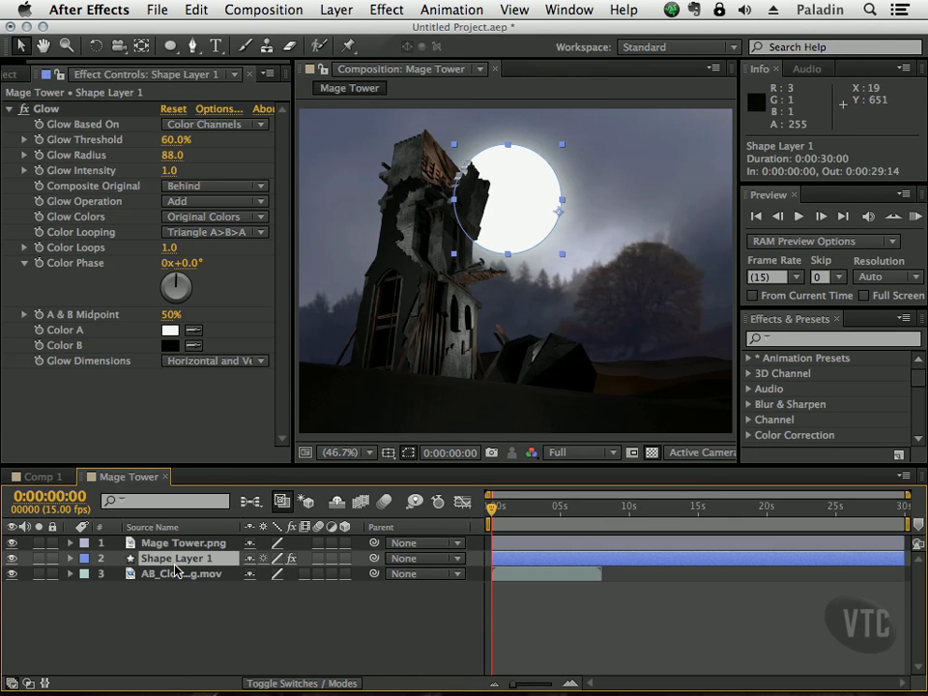
key(Return)
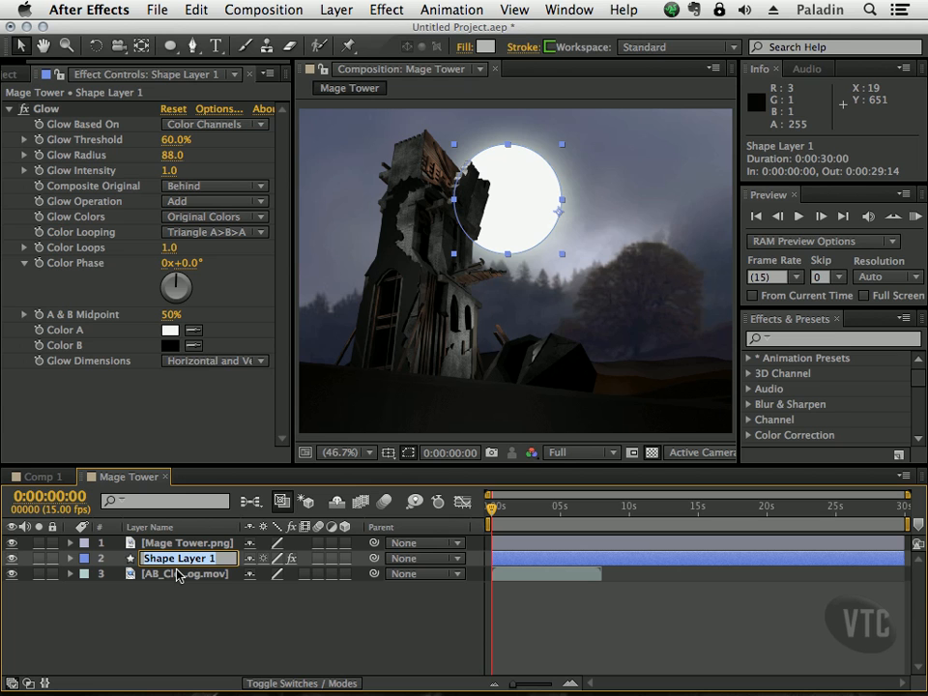
text(moon)
key(Return)
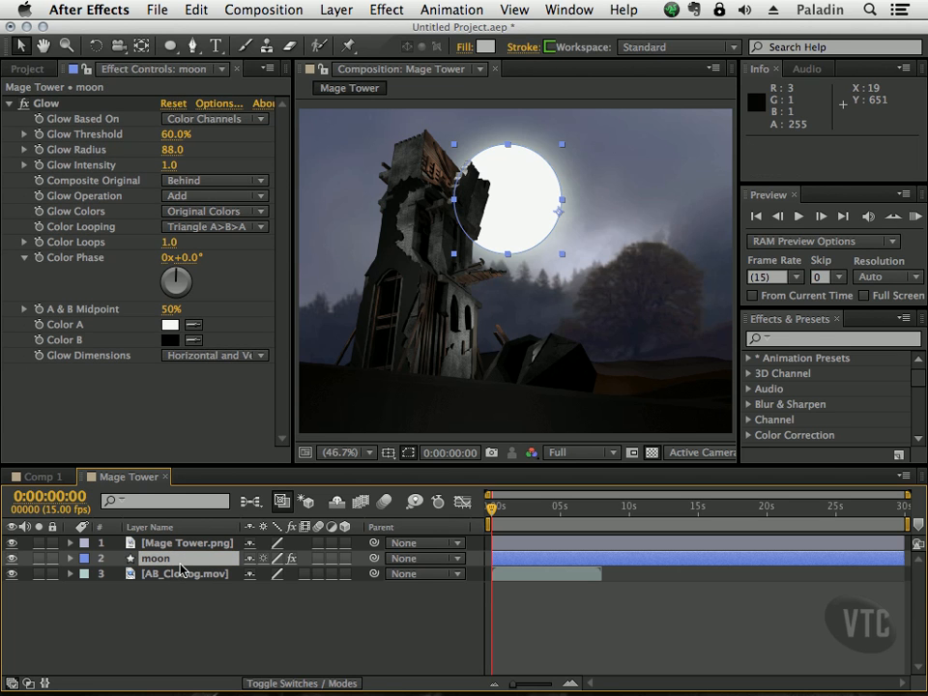
Place the moon at about 251, 198 at the start, then animate it with auto-keyframing to about 1005, 200 at 0:00:07:13
drag(507, 222, 356, 205)
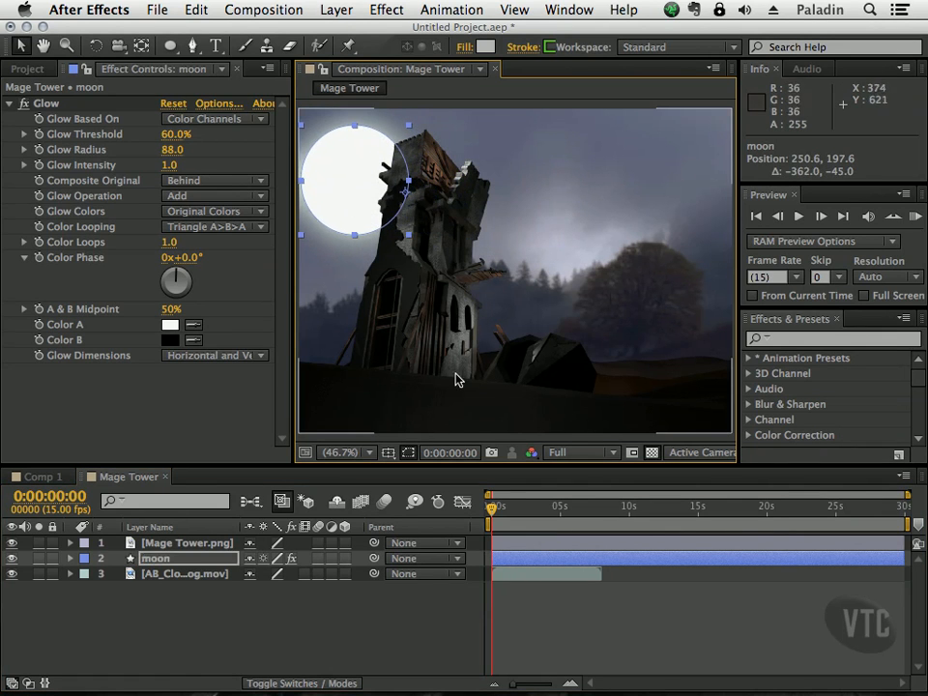
click(437, 503)
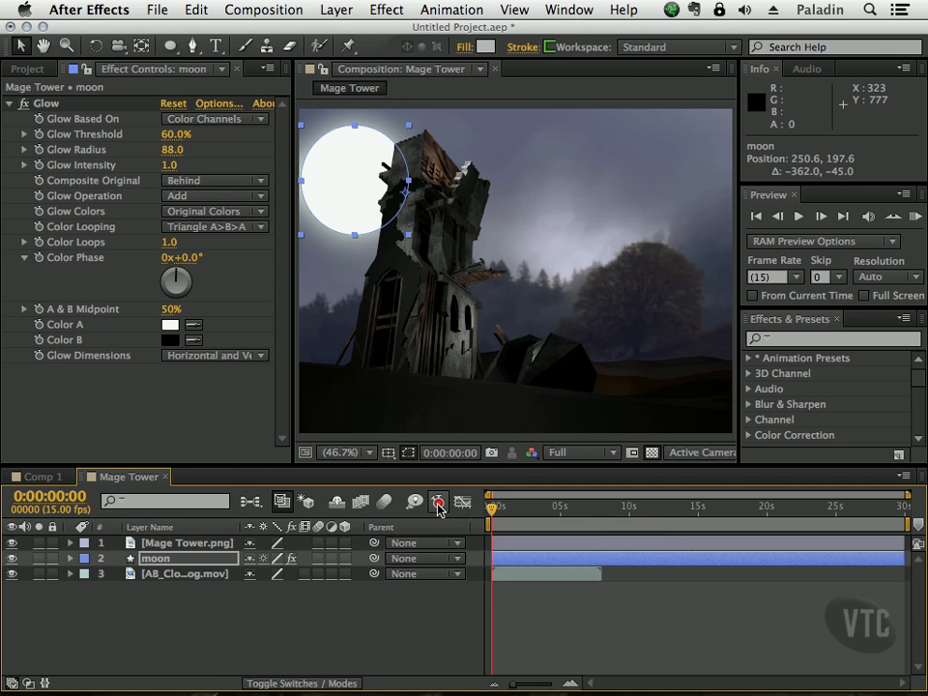
drag(494, 515, 600, 515)
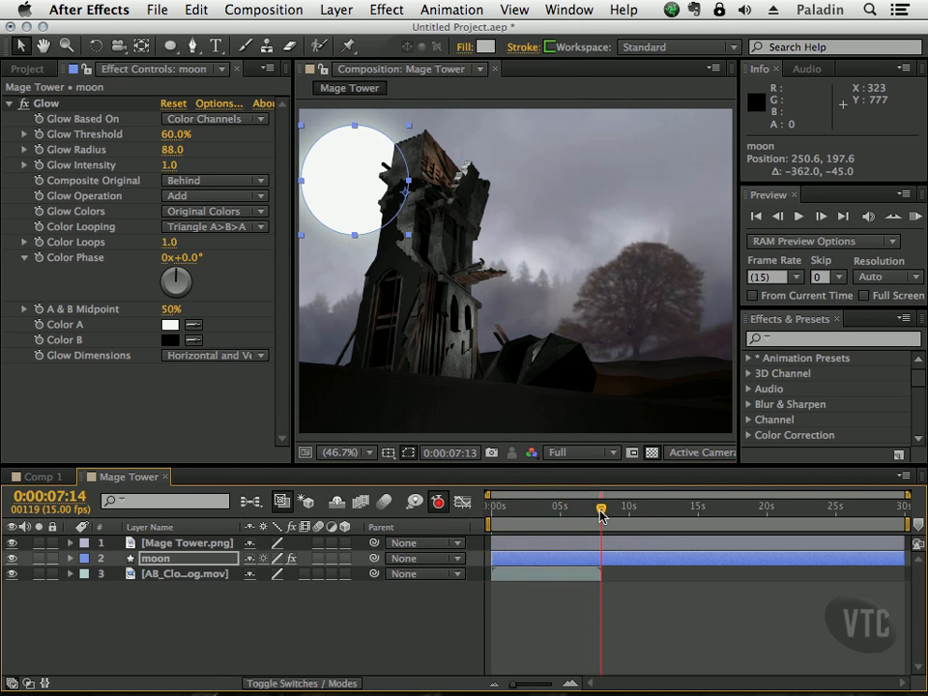
drag(357, 201, 682, 200)
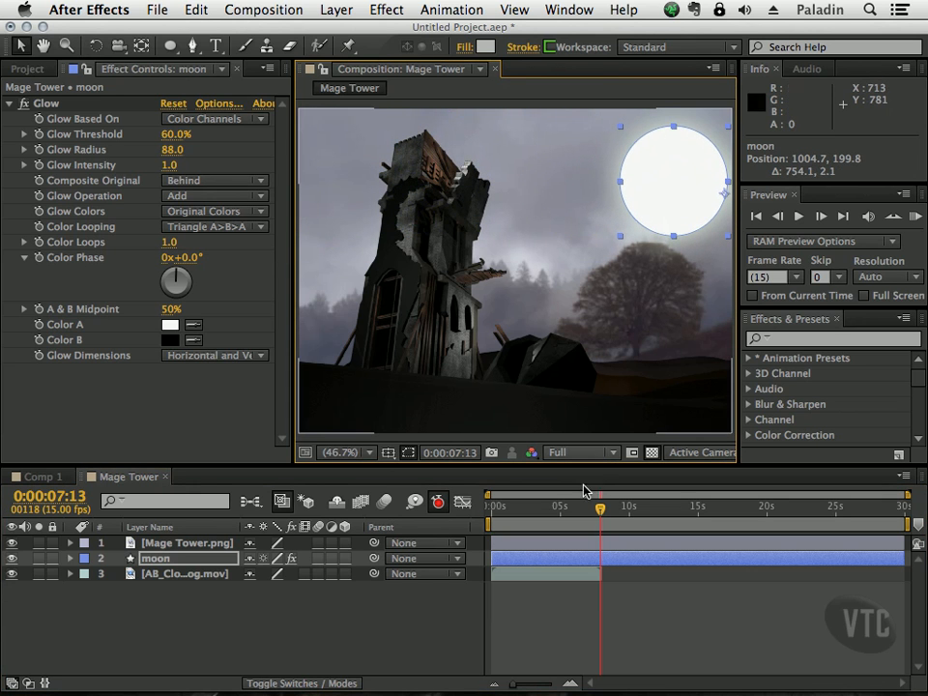
Reposition the moon at the start of the timeline to about 214, 198 and scrub through its motion across the sky
drag(598, 512, 490, 522)
drag(644, 203, 357, 191)
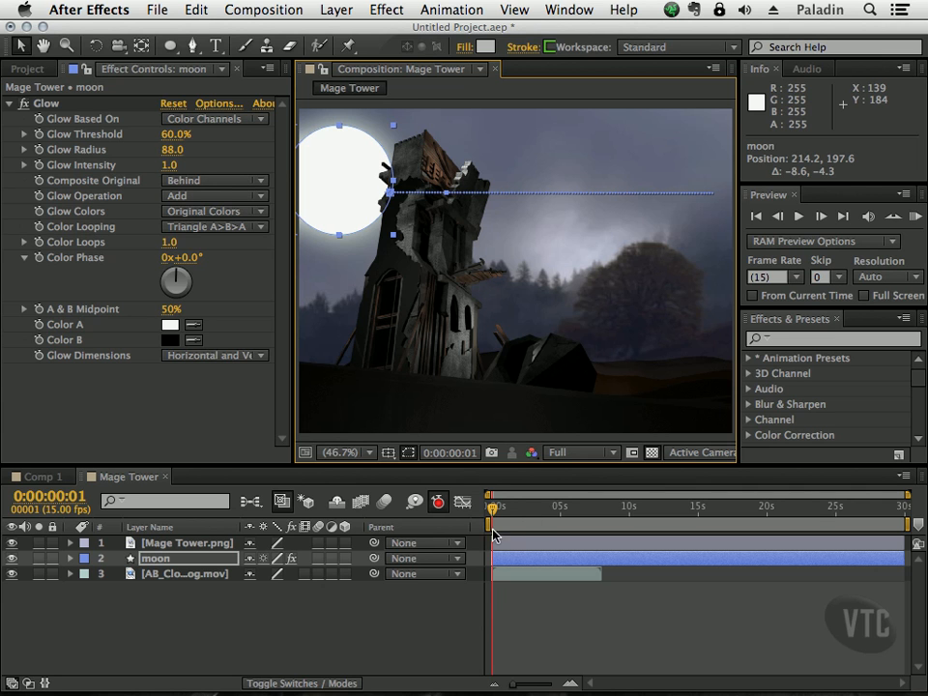
drag(493, 510, 544, 512)
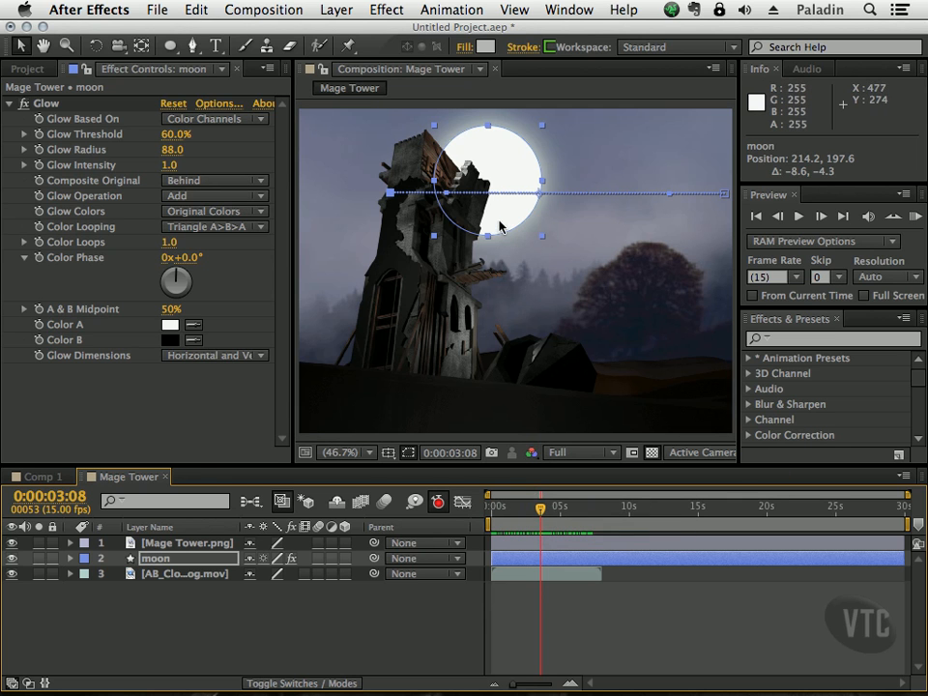
drag(543, 509, 489, 513)
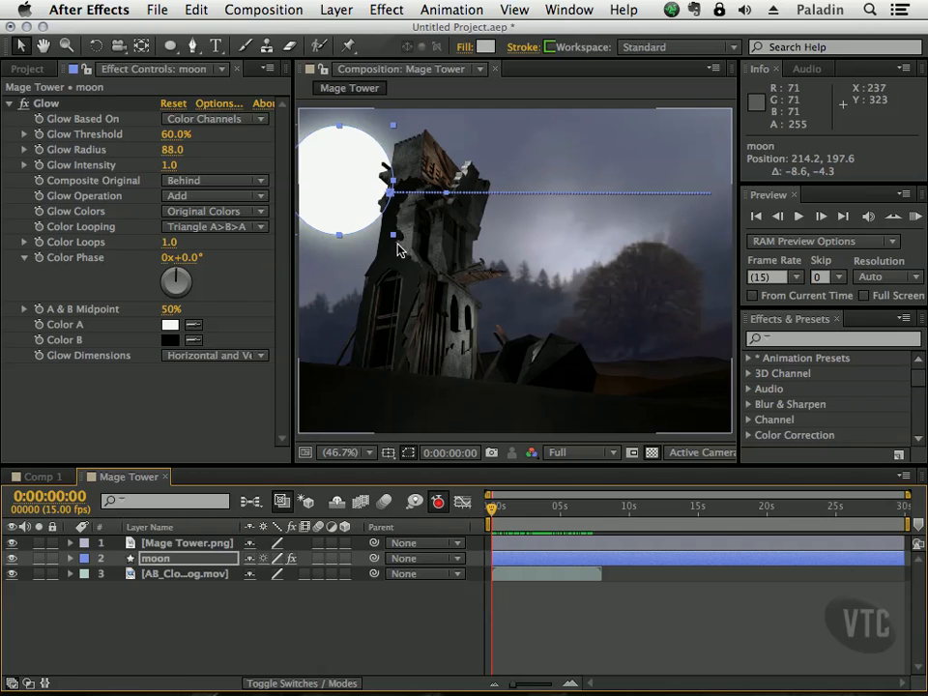
Scale the moon to about 153% by 162% at the start and to about 118% by 119% at 0:00:07:13
drag(391, 241, 396, 268)
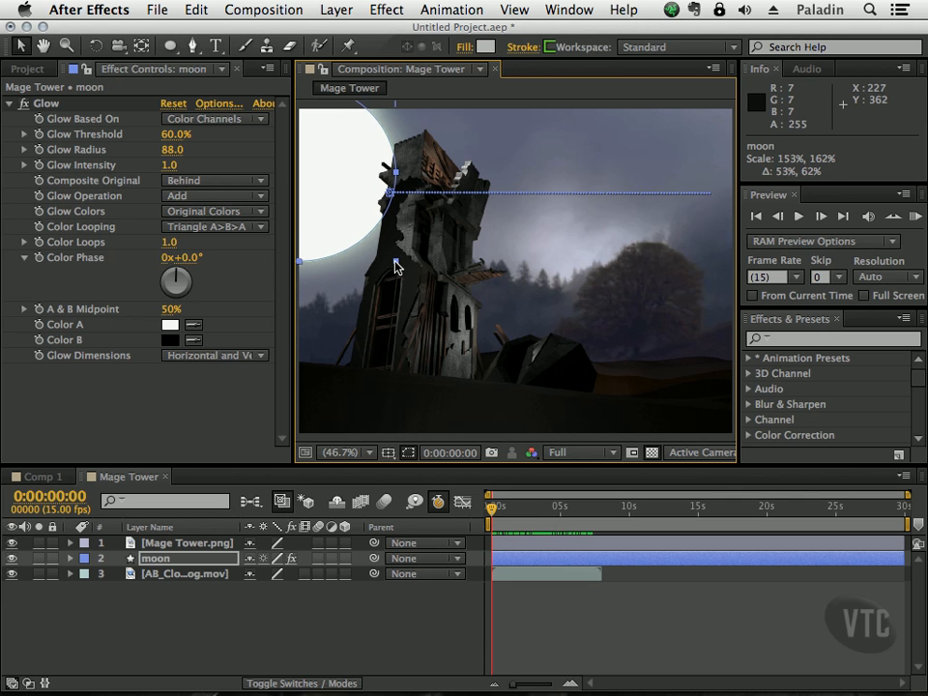
drag(494, 509, 603, 518)
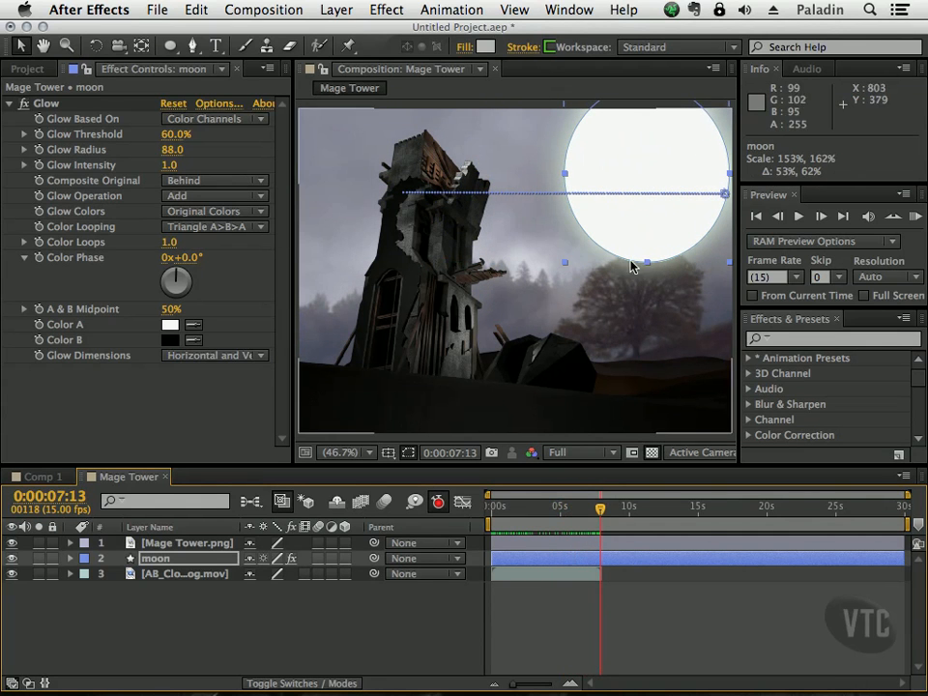
drag(575, 257, 603, 252)
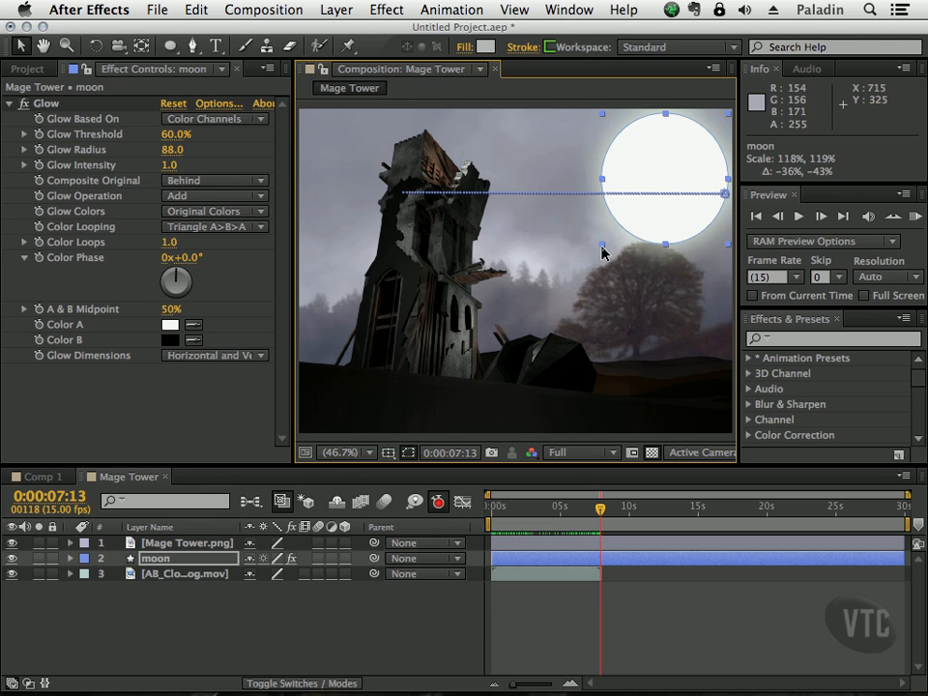
Reselect the moon layer and shrink the moon to about 52% by 54% at 0:00:07:11
mouse_move(601, 509)
mouse_down()
mouse_move(491, 504)
mouse_move(619, 512)
mouse_move(490, 511)
mouse_move(590, 509)
mouse_move(492, 514)
mouse_move(599, 527)
mouse_up()
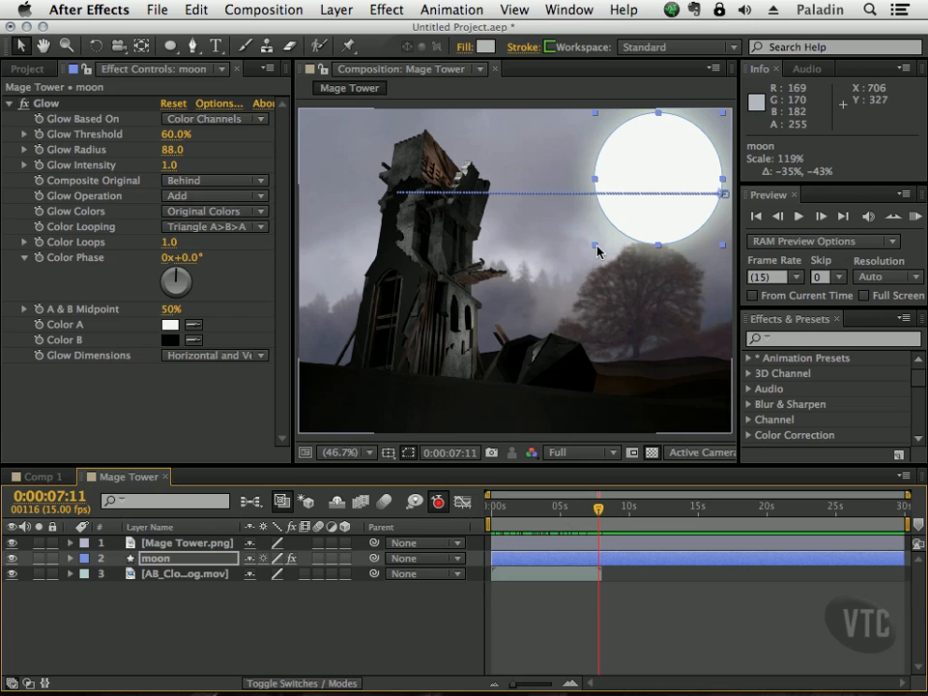
click(600, 256)
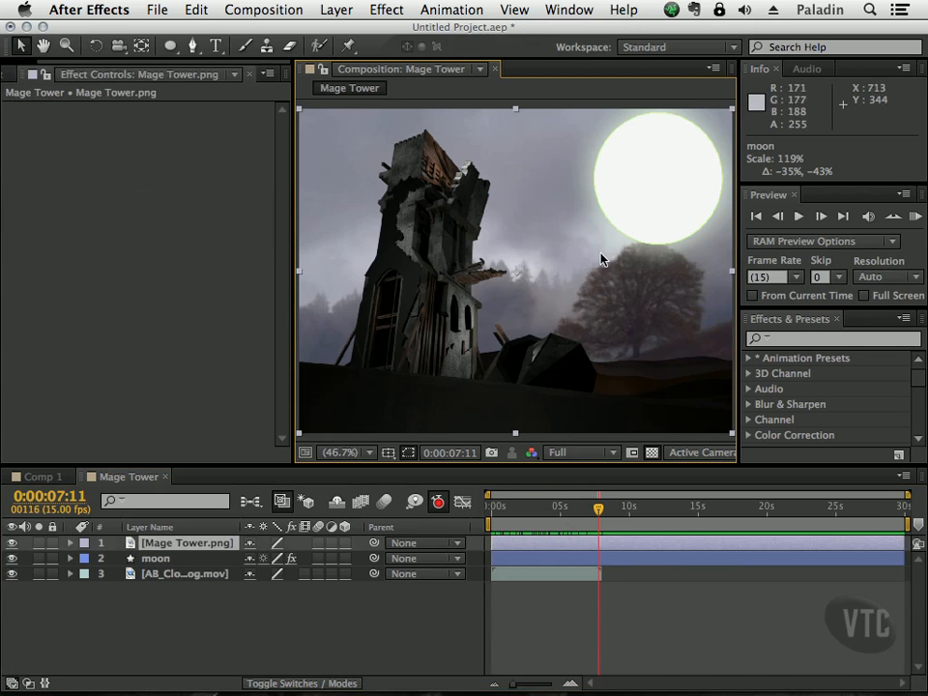
click(171, 559)
drag(597, 249, 664, 226)
Raise the moon at 0:00:03:09 to arch its path and lower the final position keyframe to about 1011, 519
drag(599, 515, 540, 519)
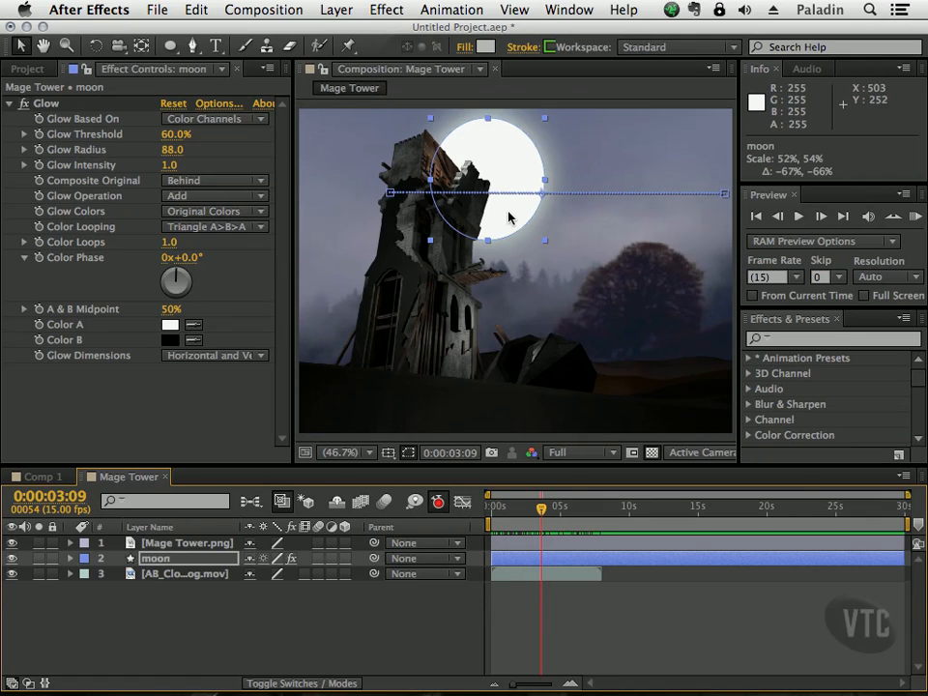
drag(503, 218, 517, 174)
drag(541, 516, 593, 523)
drag(727, 200, 731, 327)
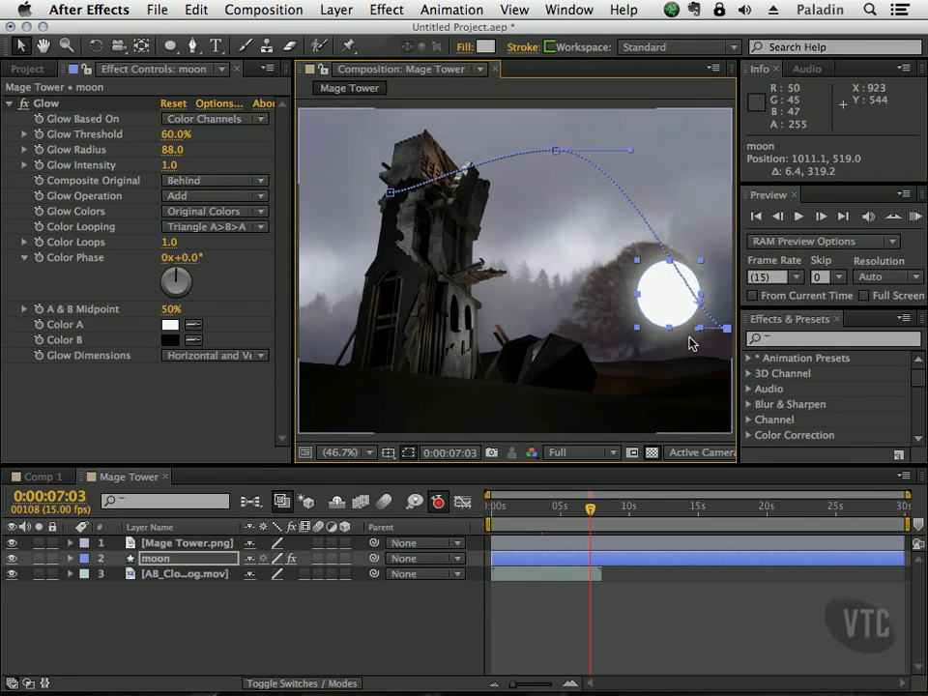
Smooth the moon's motion path into a rounded arc with its curve handles, moving the first keyframe toward the composition's left edge and raising the middle keyframe slightly
drag(704, 332, 716, 160)
drag(630, 150, 649, 144)
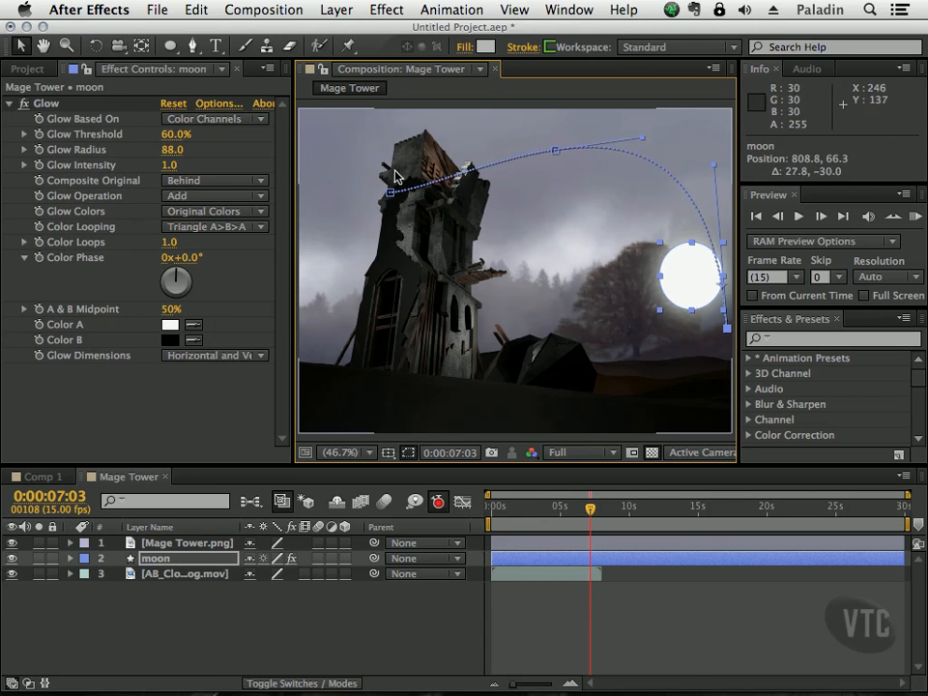
drag(389, 194, 377, 198)
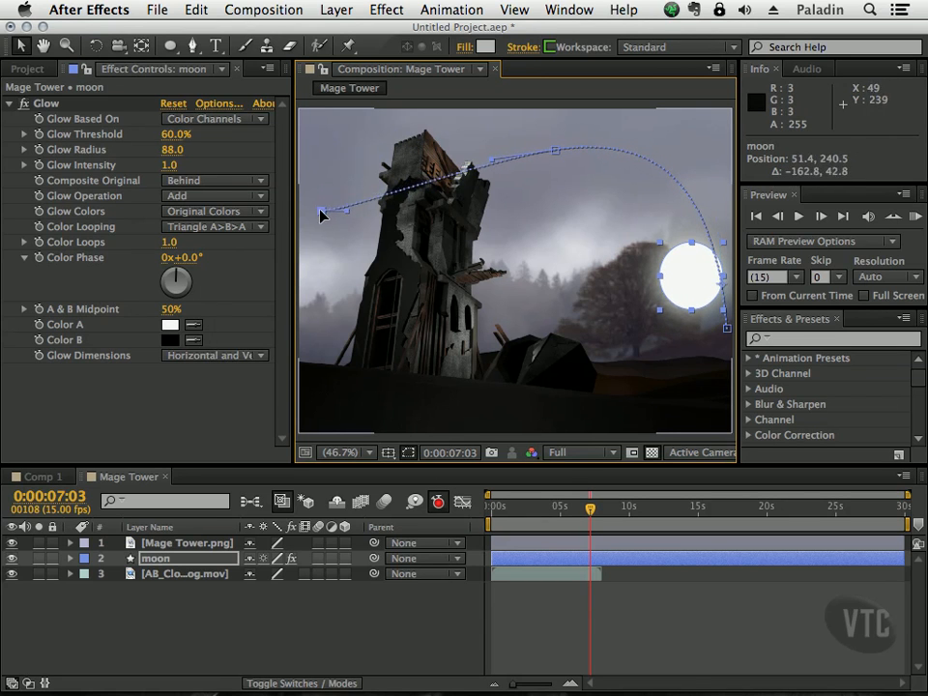
drag(321, 206, 347, 206)
drag(555, 149, 468, 152)
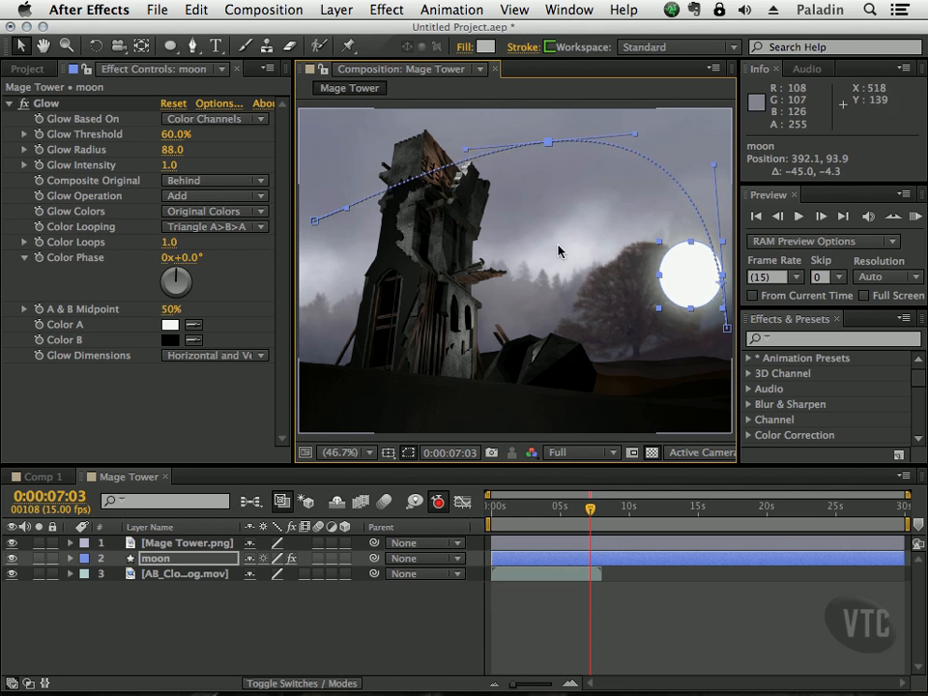
Scrub through the moon's curved motion, turn off auto-keyframing and deselect the moon layer
drag(592, 513, 548, 507)
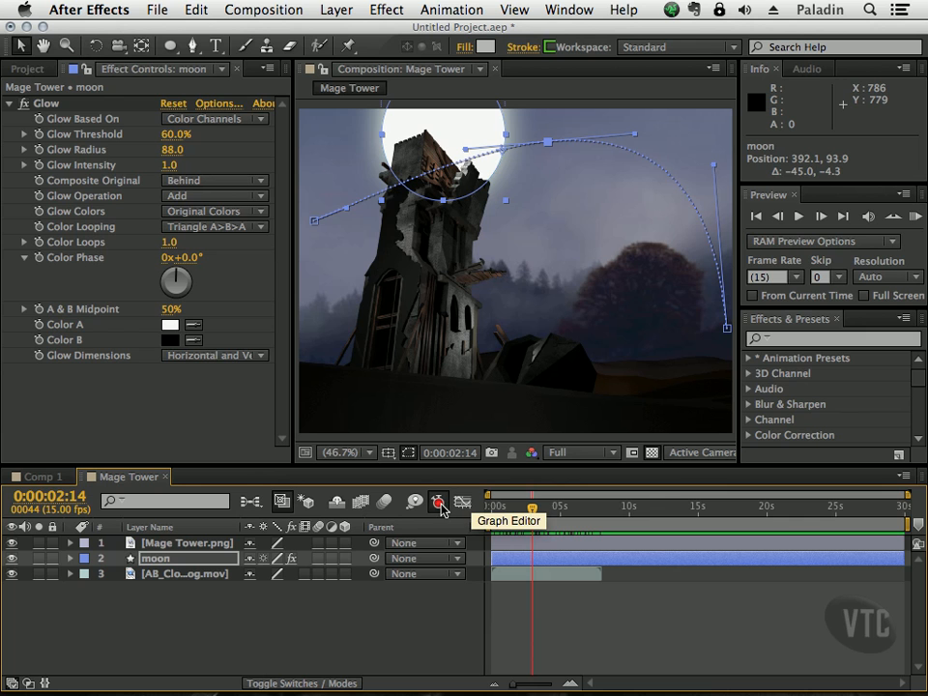
drag(529, 509, 556, 513)
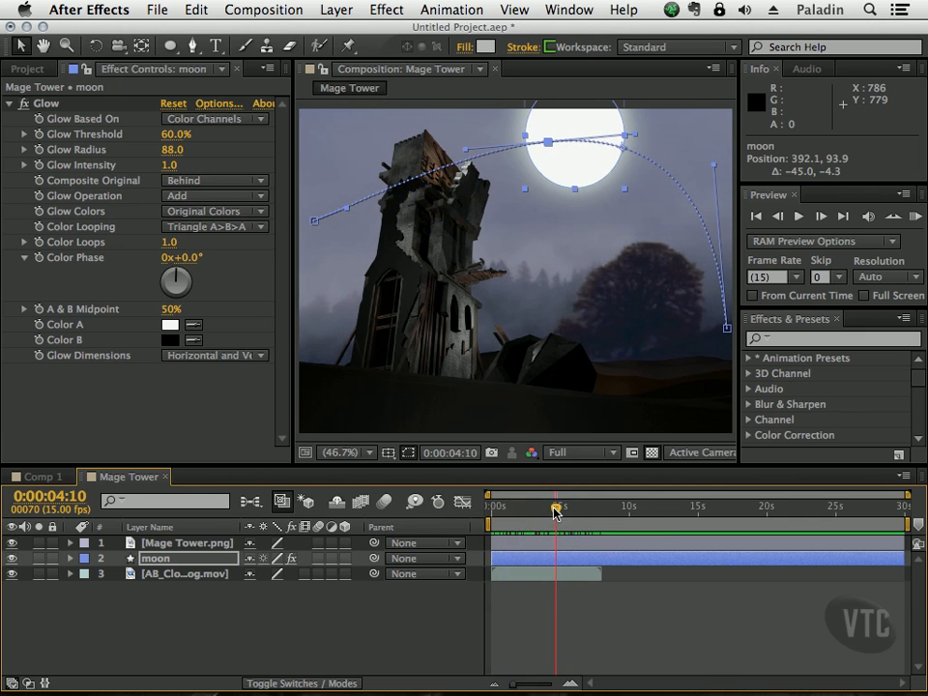
click(402, 607)
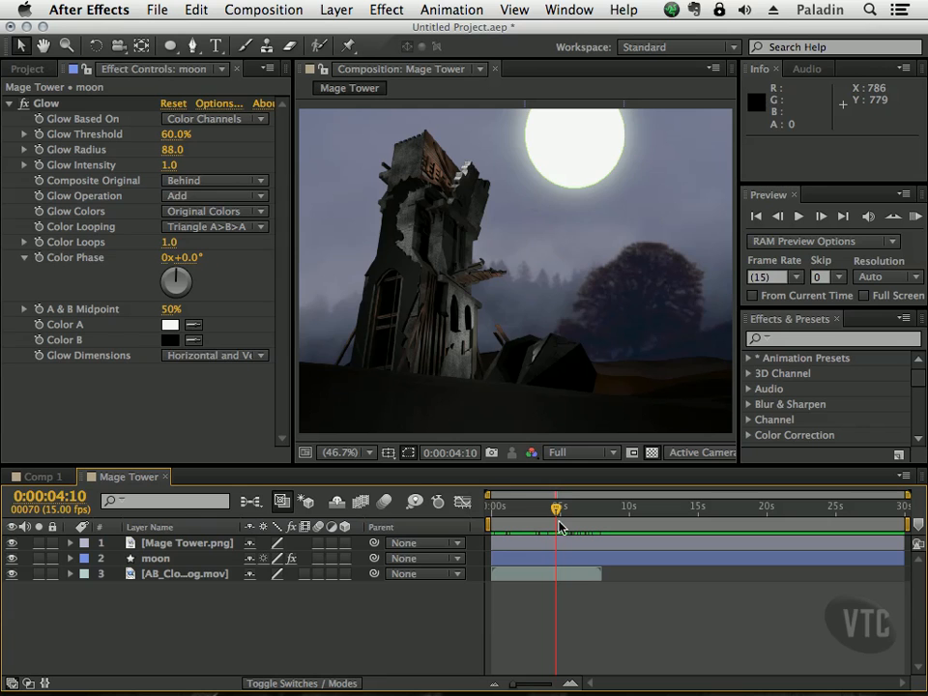